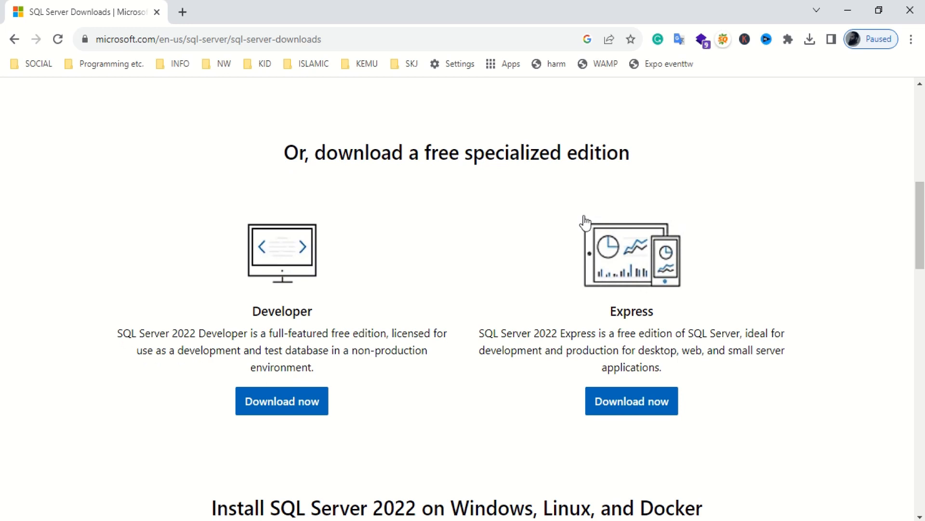
- Download the SQL Server 2022 Developer installer and run SQL2022-SSEI-Dev.exe from Chrome's downloads
left_click_drag(354, 152, 582, 153)
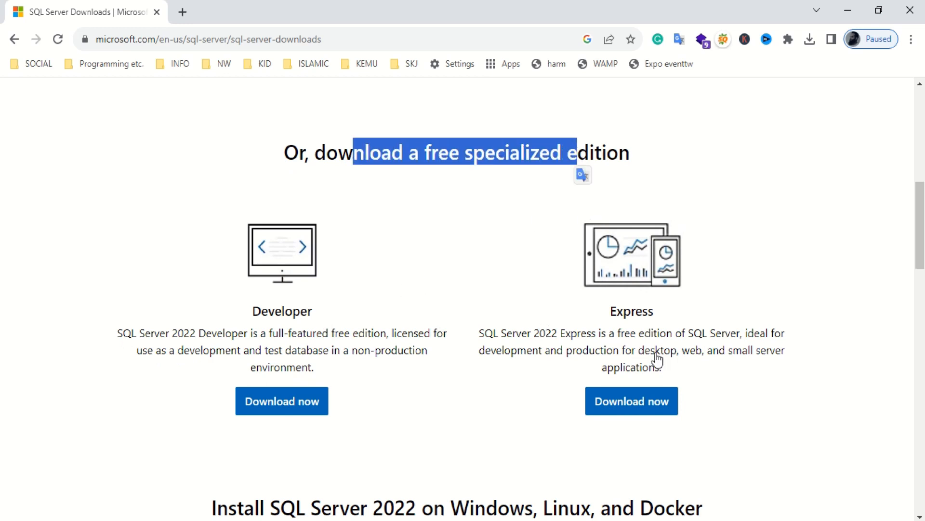
left_click(307, 408)
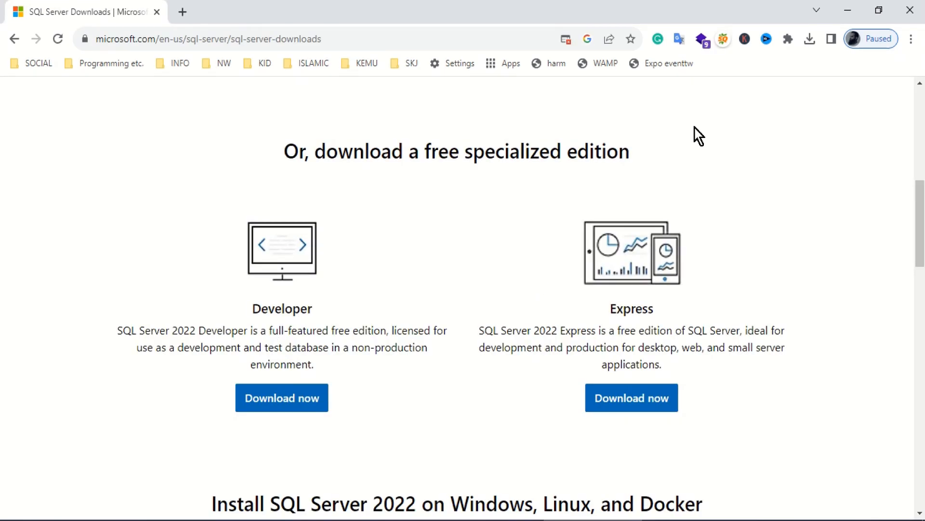
left_click(809, 39)
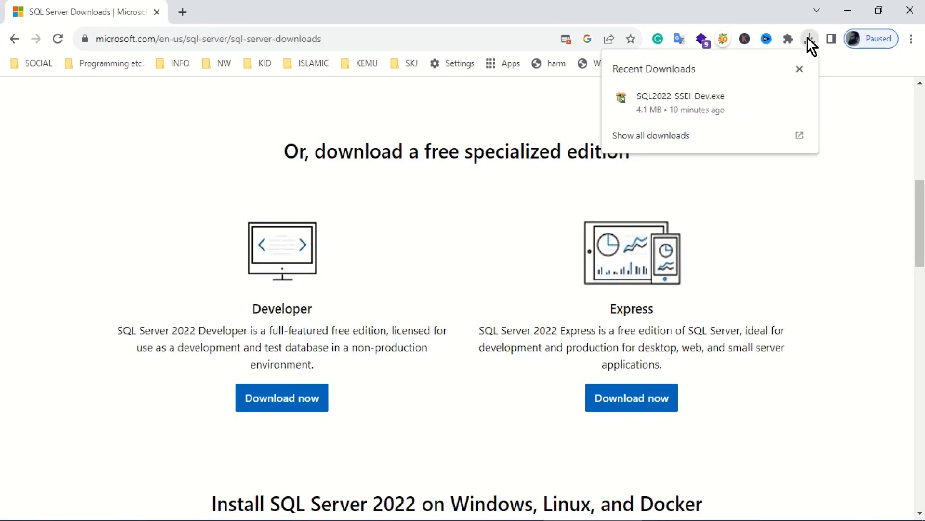
left_click(700, 114)
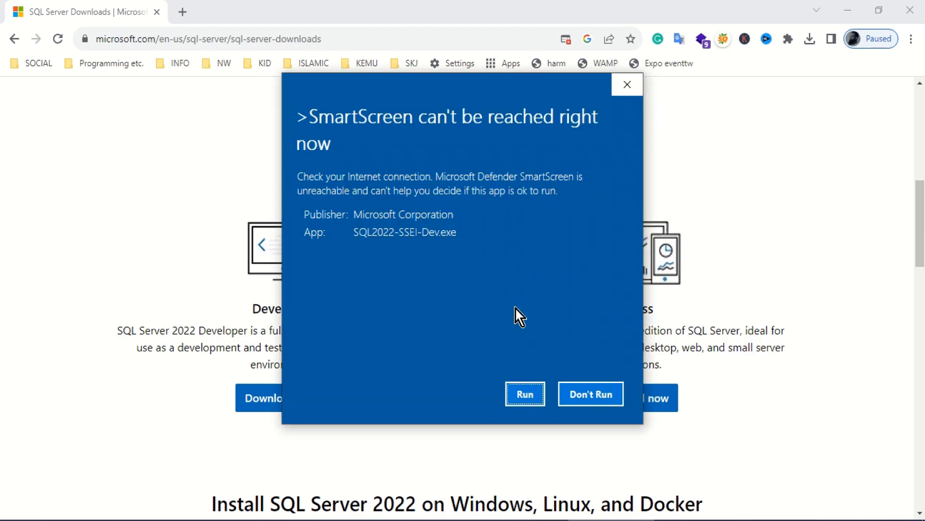
- Let the installer run past SmartScreen and download the installation media to C:\SQL2022
left_click(524, 395)
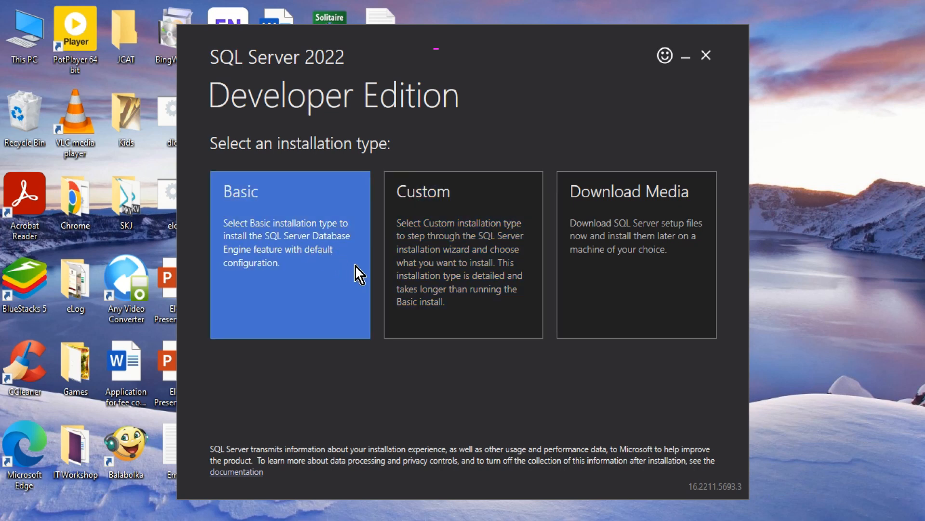
left_click(476, 253)
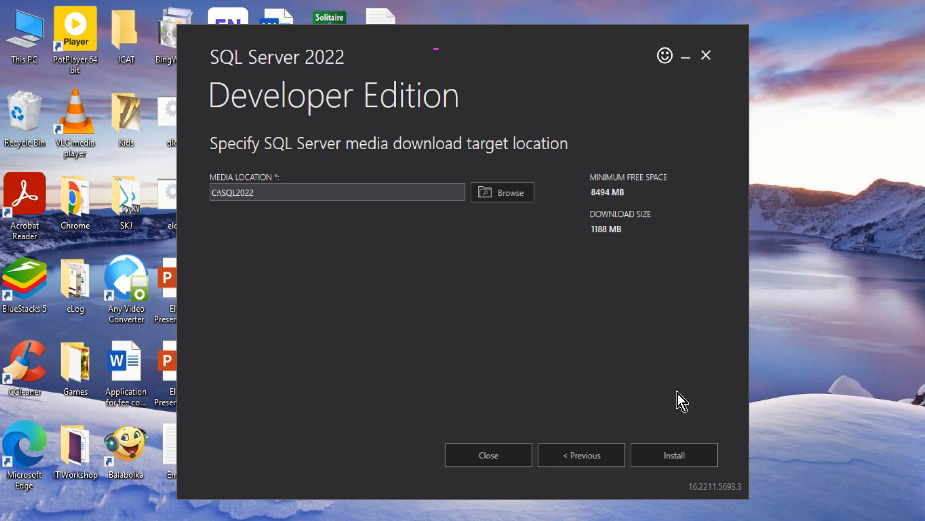
left_click(674, 455)
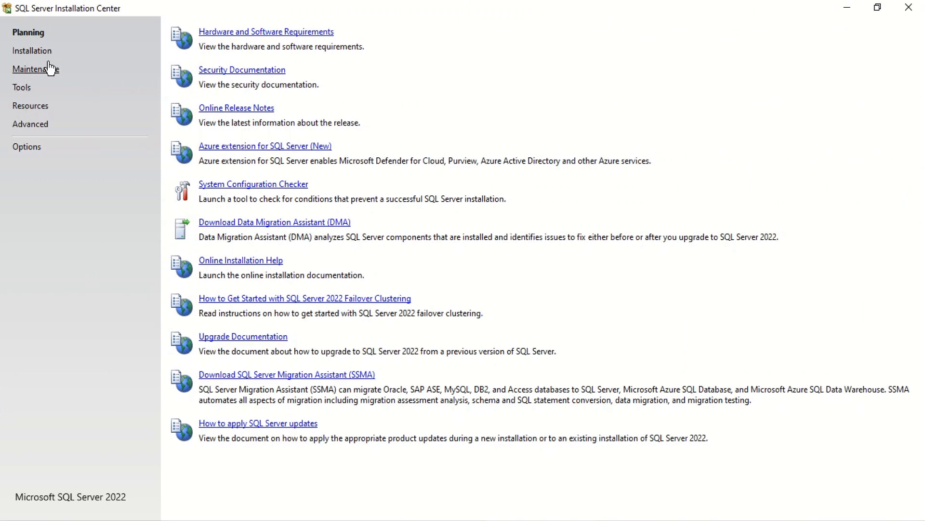
- Launch a new standalone SQL Server installation with the free Developer edition selected
left_click(41, 52)
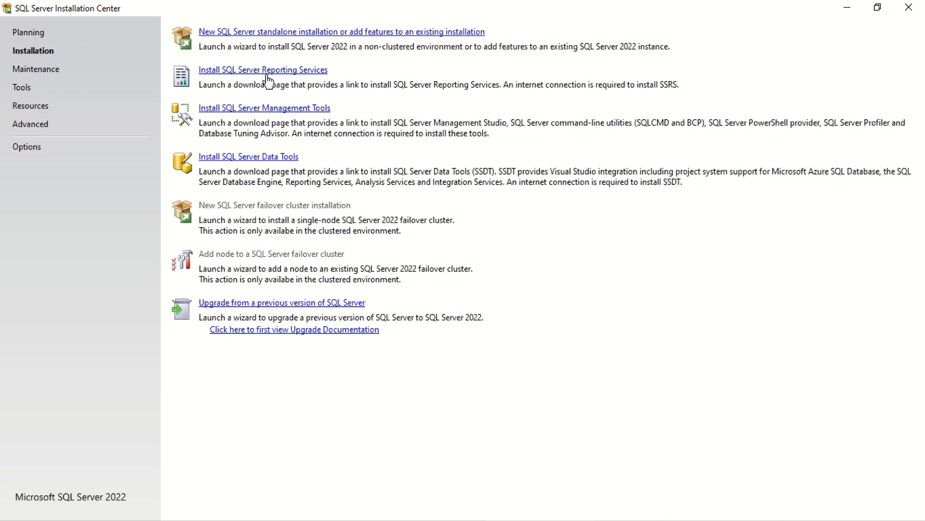
left_click(268, 32)
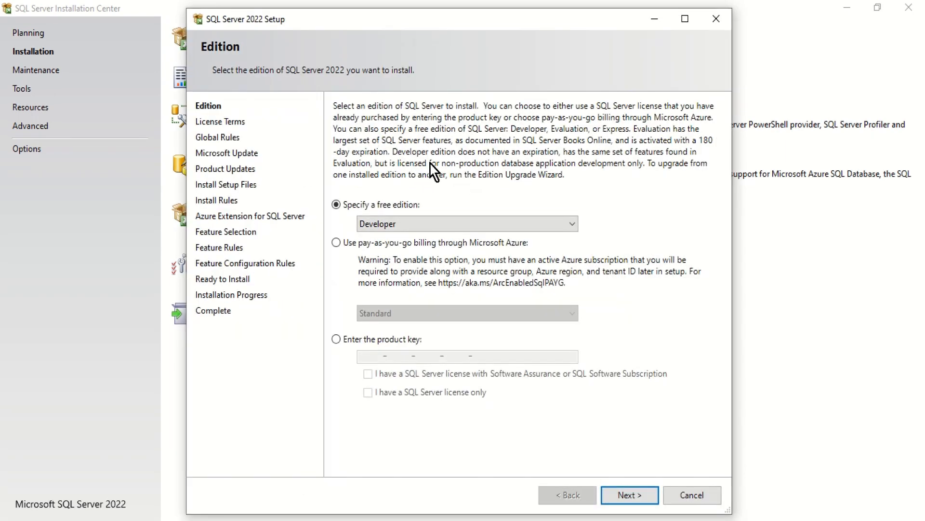
left_click(573, 224)
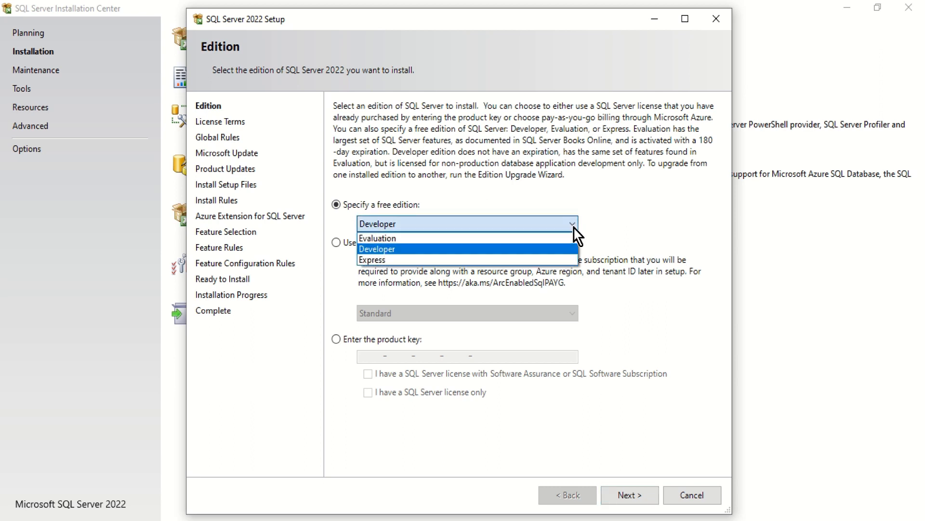
left_click(530, 249)
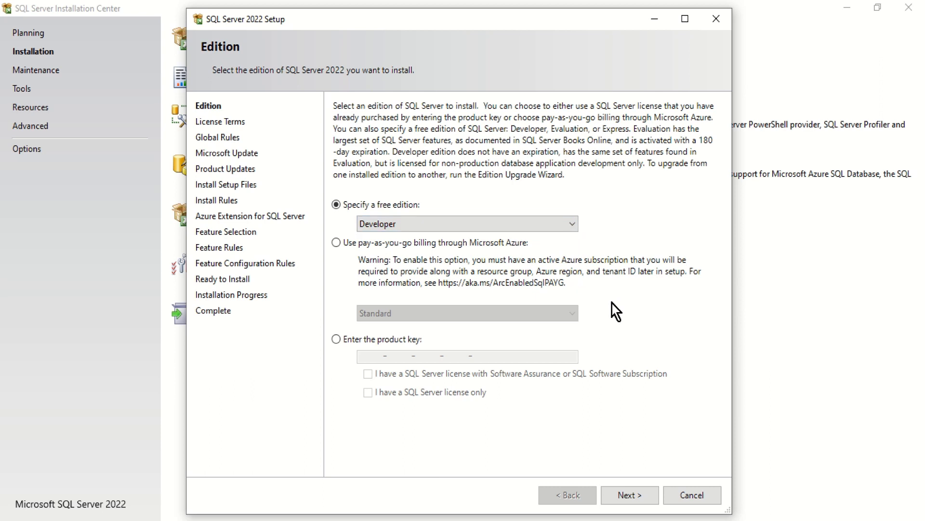
- Accept the license terms and continue with Microsoft Update checking enabled
left_click(631, 496)
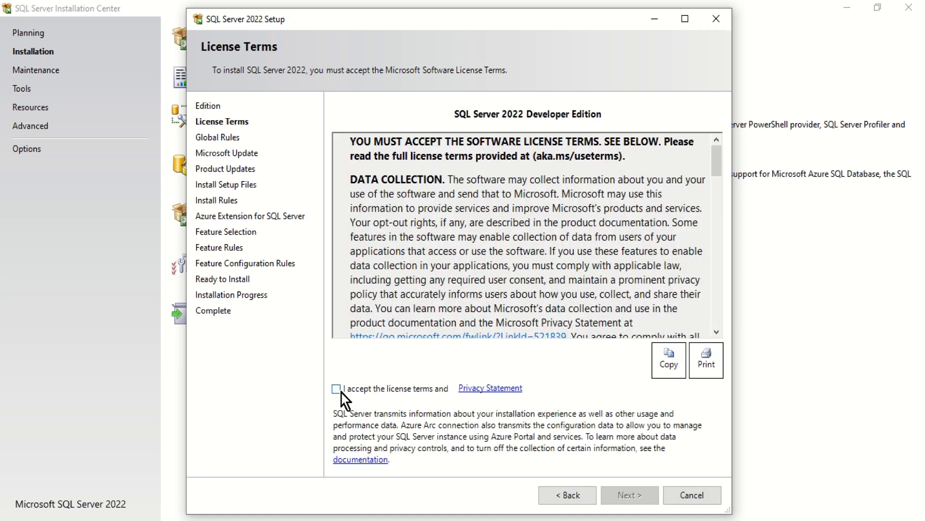
left_click(341, 392)
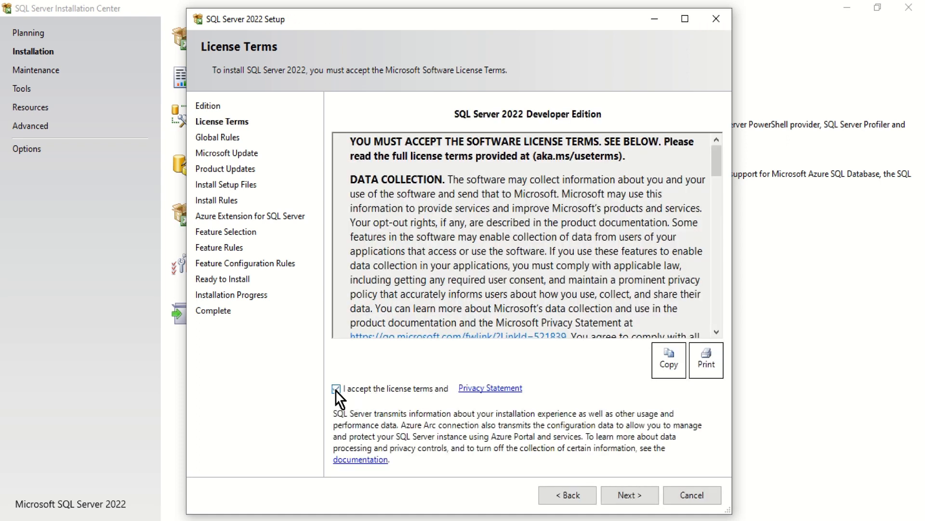
left_click(628, 496)
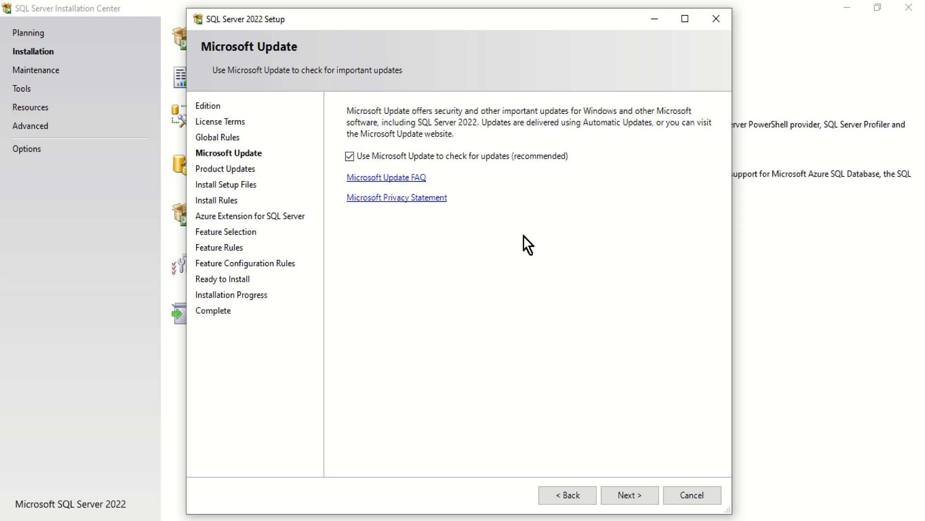
left_click(633, 493)
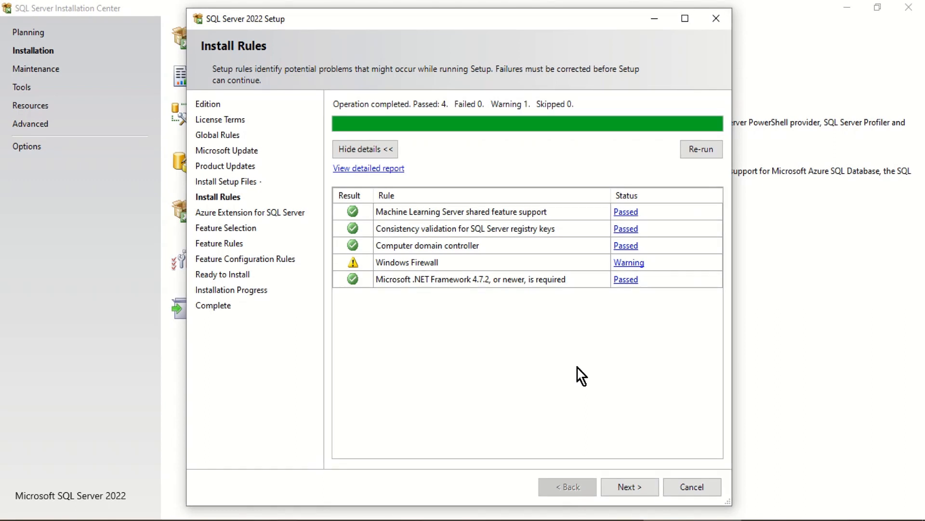
- Pass the install rules and uncheck Azure Extension for SQL Server
left_click(634, 491)
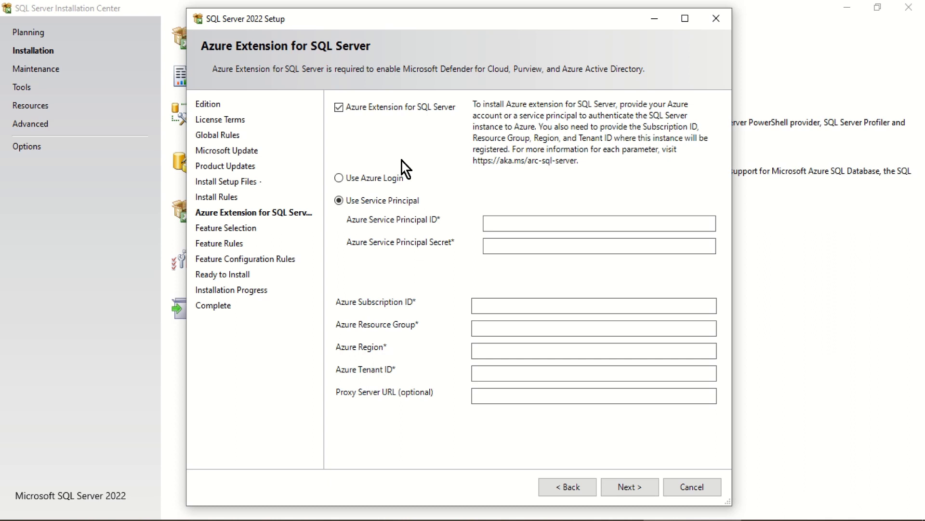
left_click(339, 107)
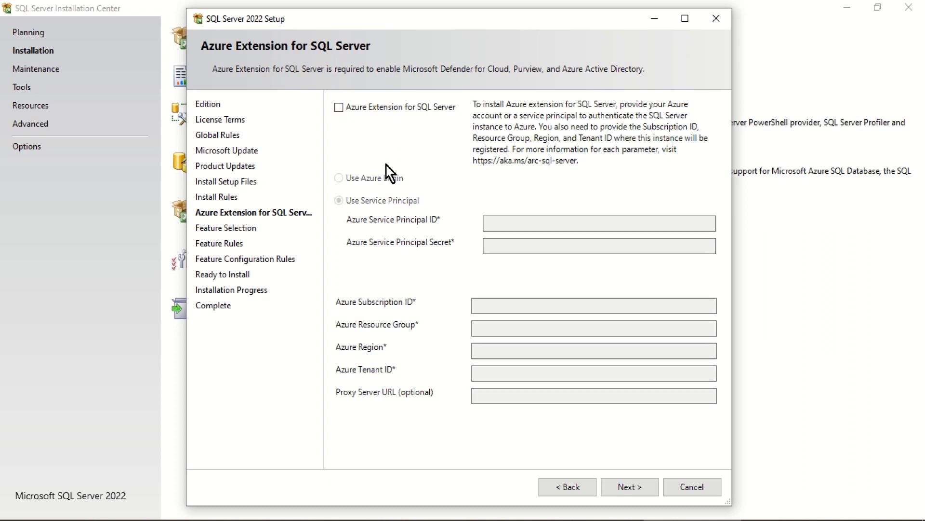
left_click(626, 487)
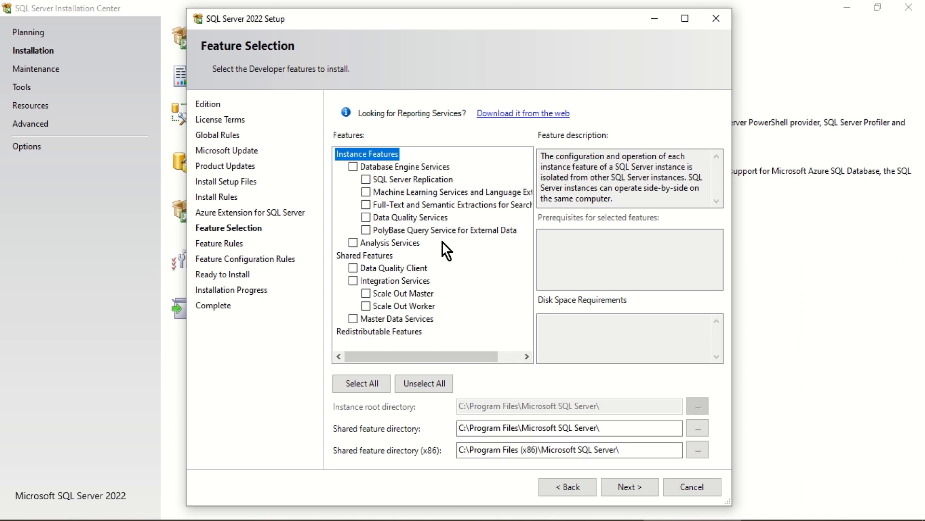
- Select only Database Engine Services and continue to Instance Configuration
left_click(355, 166)
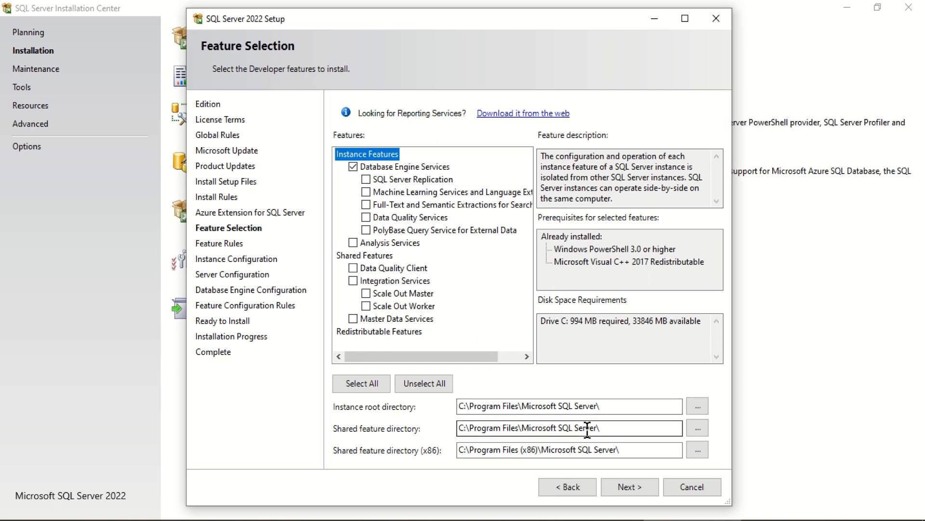
left_click(627, 480)
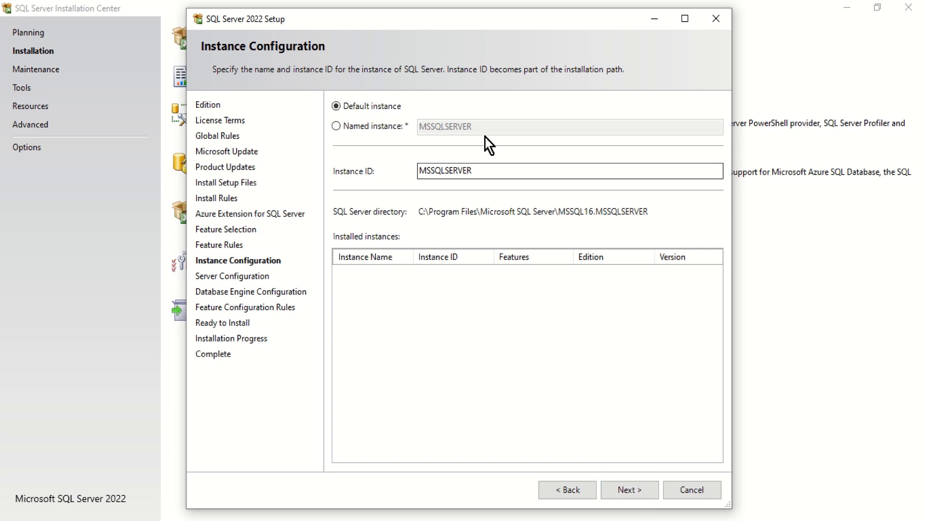
- Accept the default MSSQLSERVER instance and default service accounts
left_click(628, 488)
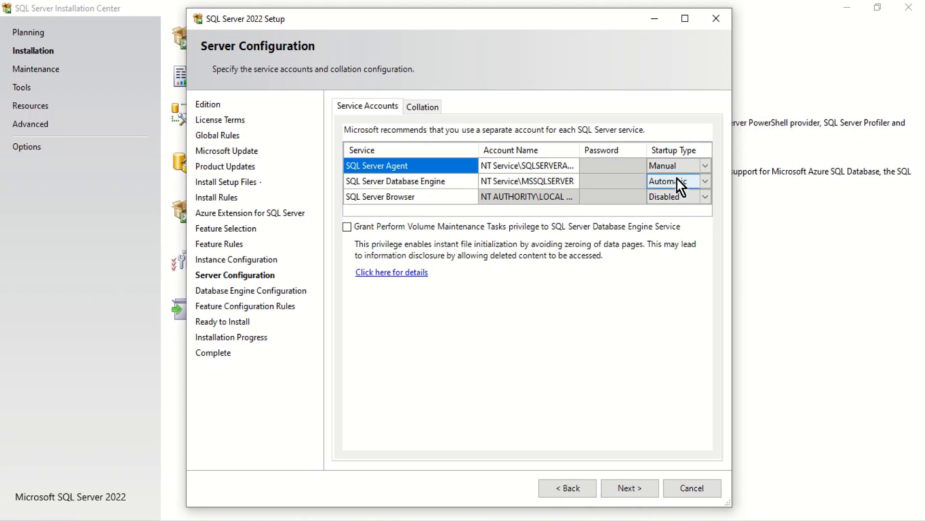
left_click(629, 490)
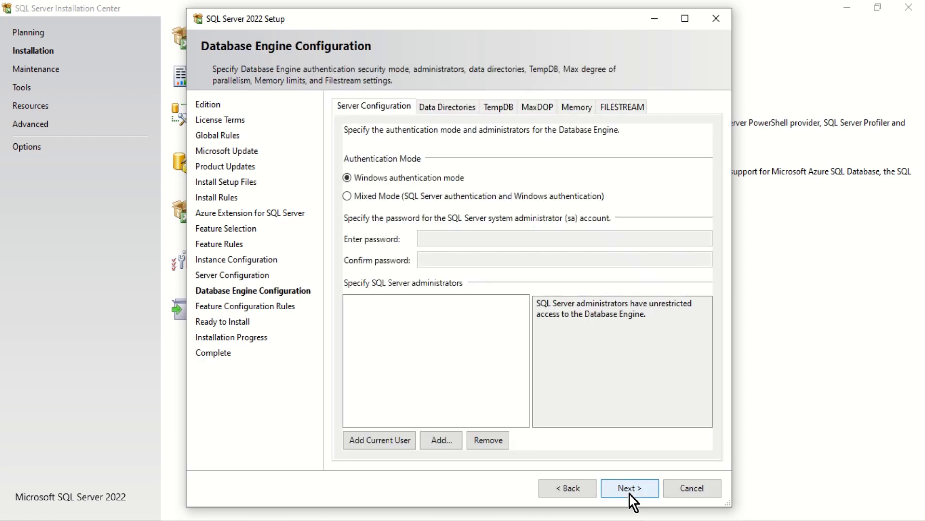
- Switch to Mixed Mode authentication, then enter and confirm the sa password
left_click(374, 198)
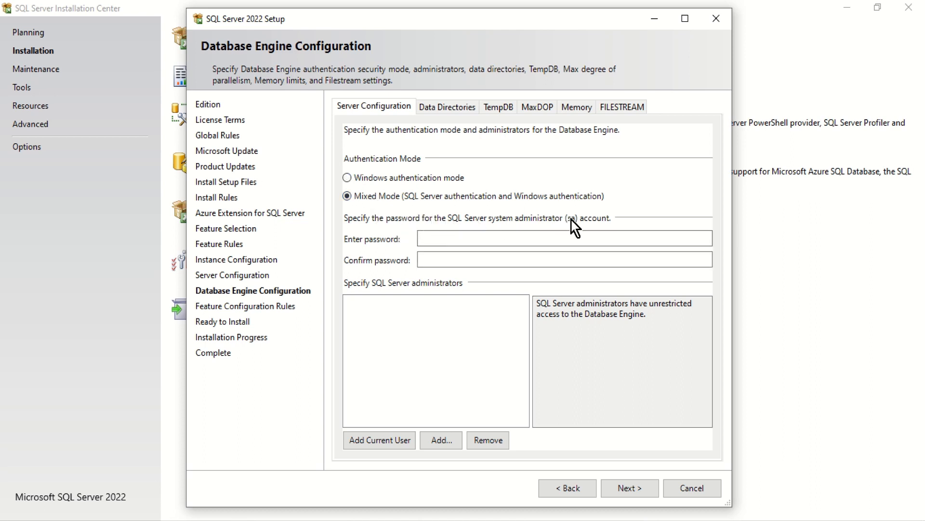
left_click(509, 237)
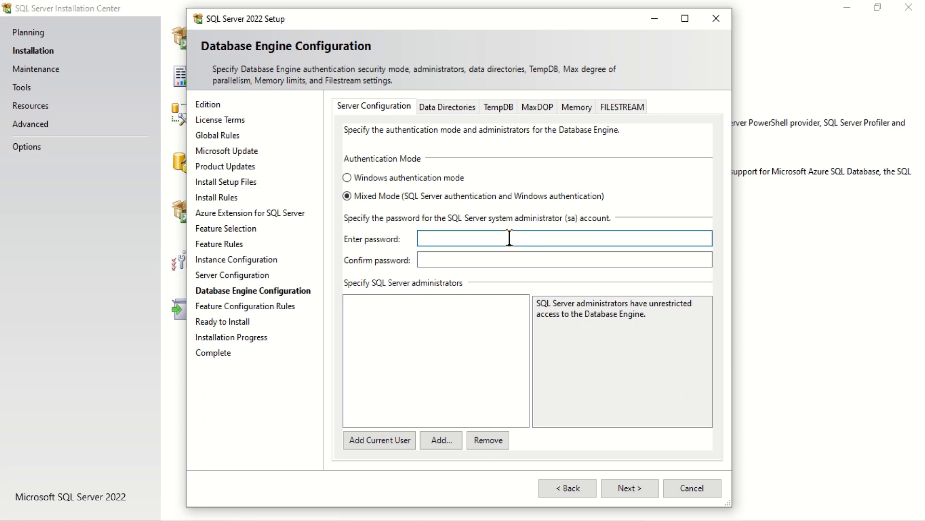
type("P@ssw0rd")
key("Tab")
type("P@s")
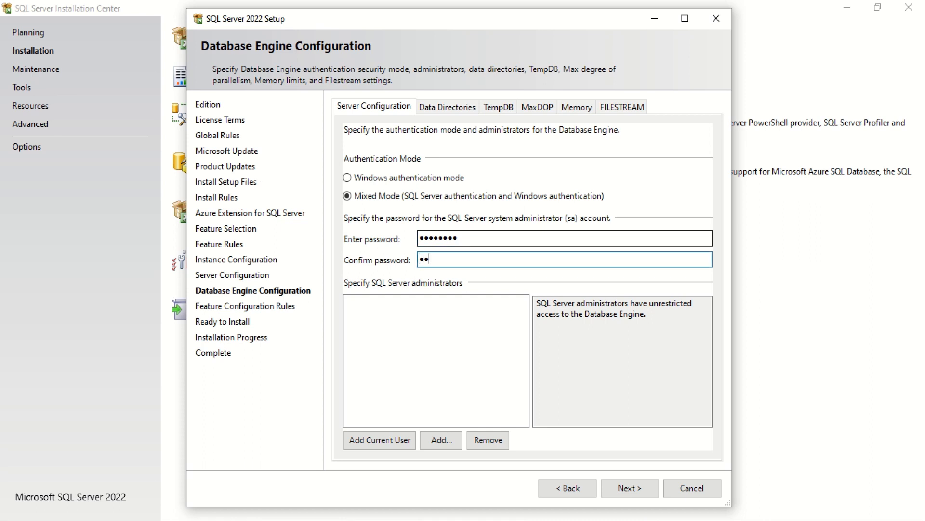
type("sw0rd")
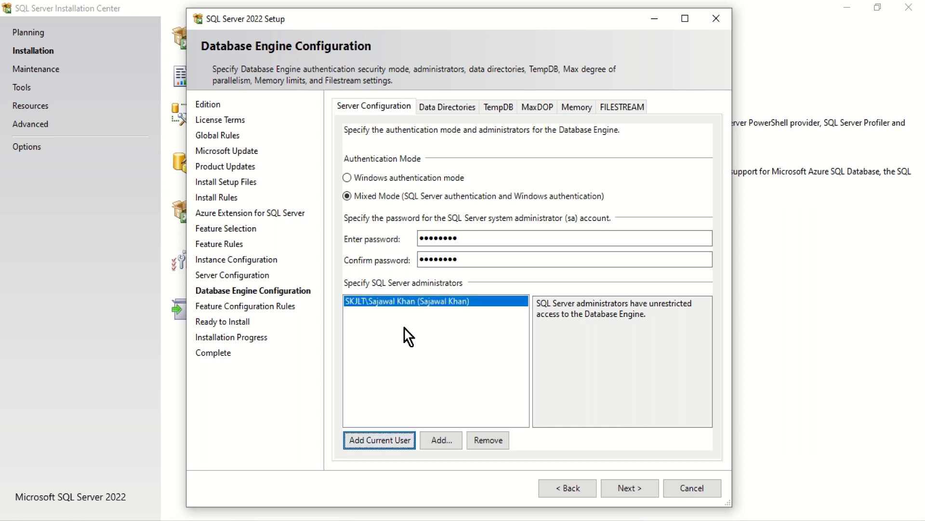
left_click(629, 491)
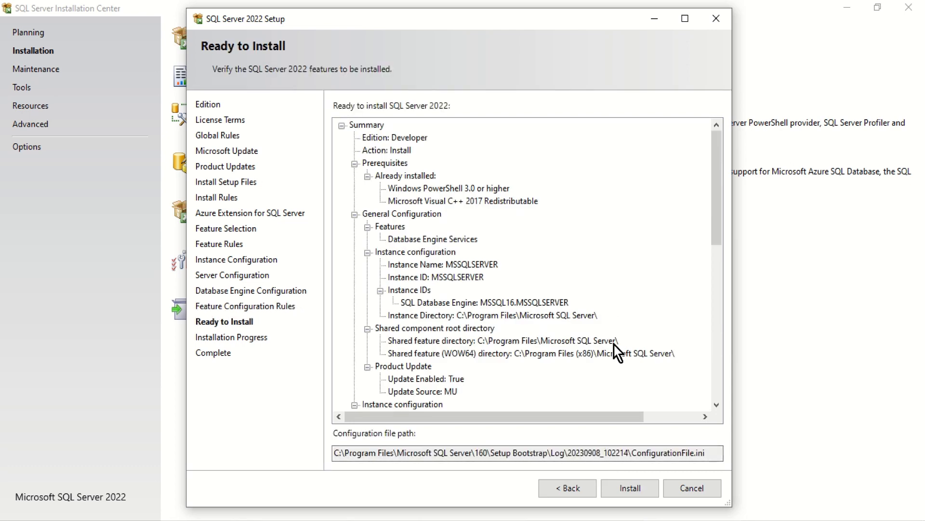
- Install SQL Server with the reviewed settings, then open Windows Add or remove programs
left_click(627, 489)
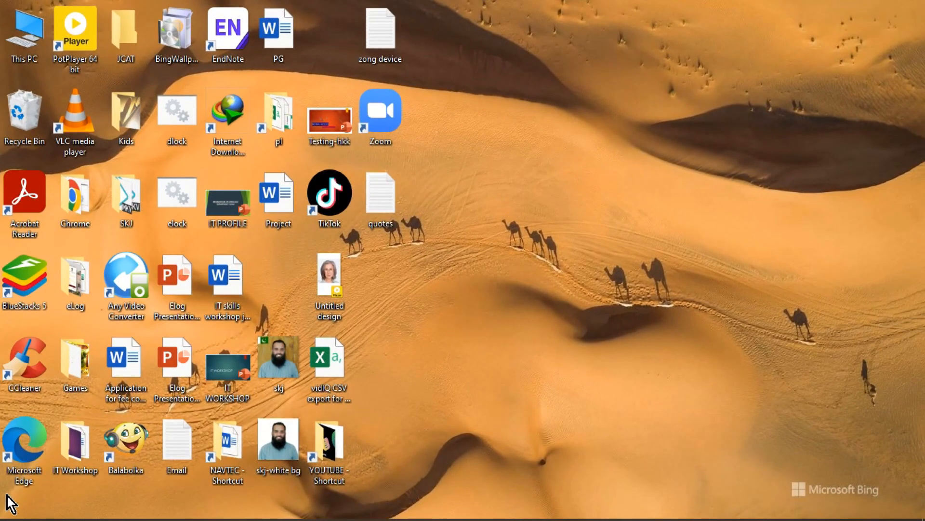
key("super")
type("ad")
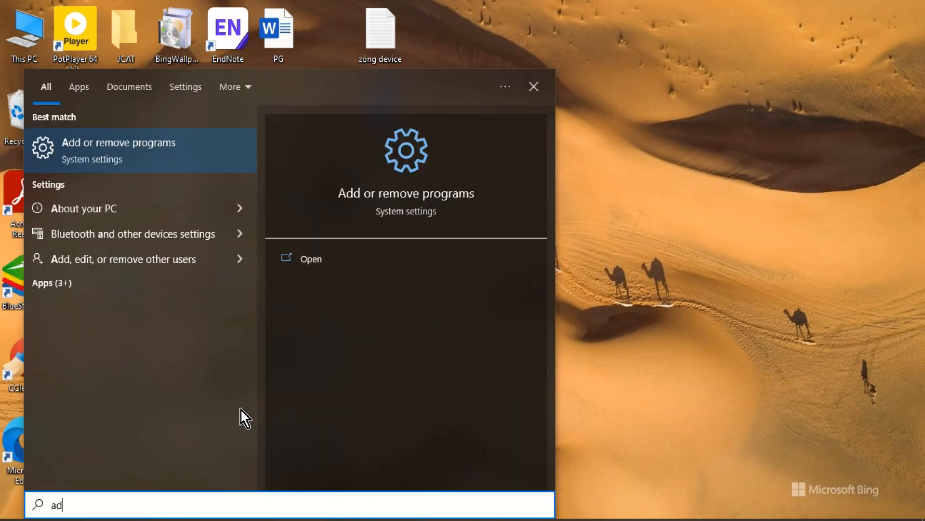
type("d")
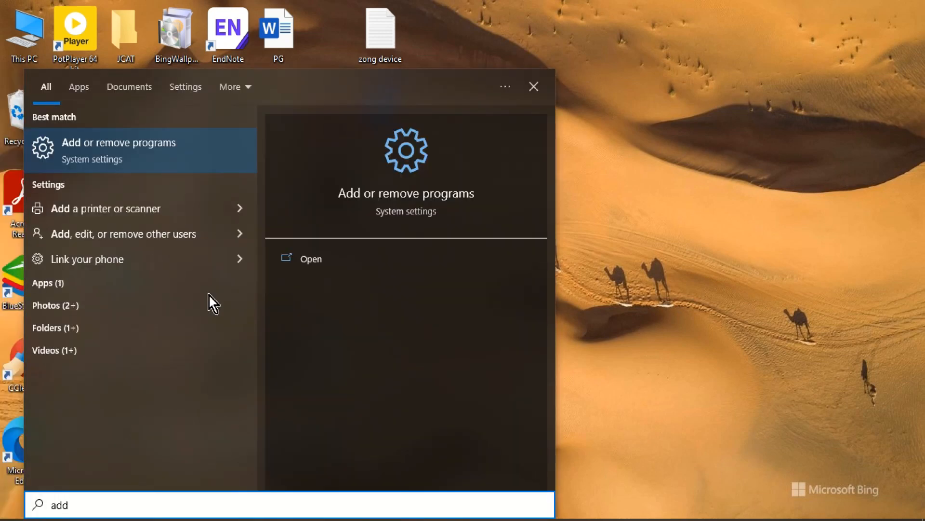
left_click(186, 157)
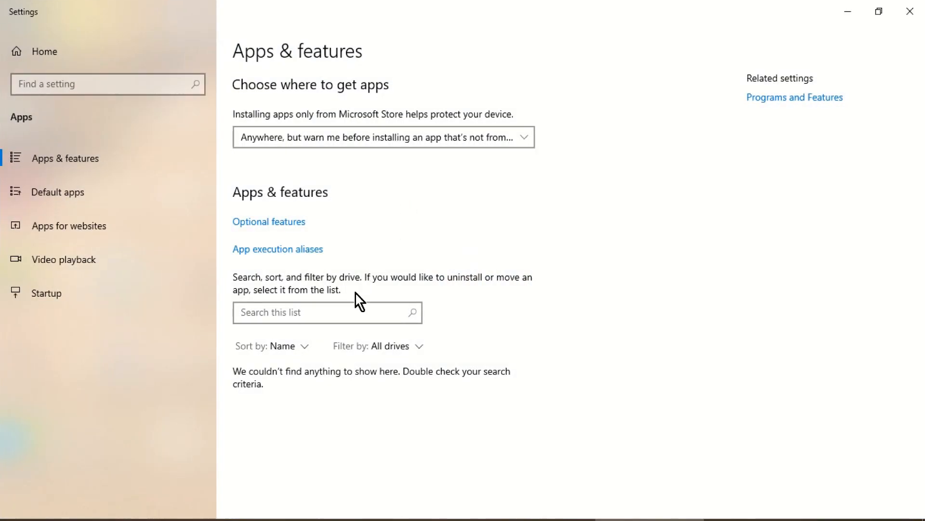
- Filter the installed apps by 'sql server' and scroll through the six SQL Server entries
left_click(343, 308)
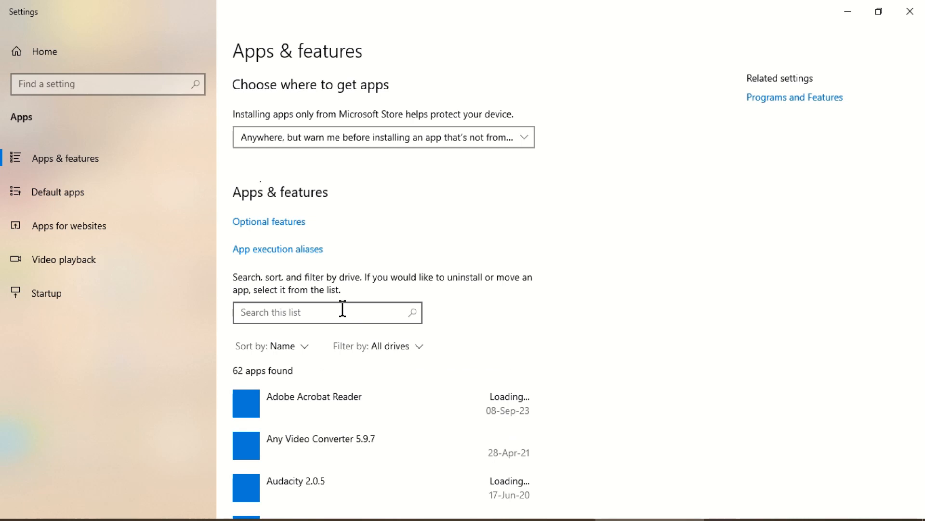
type("sql")
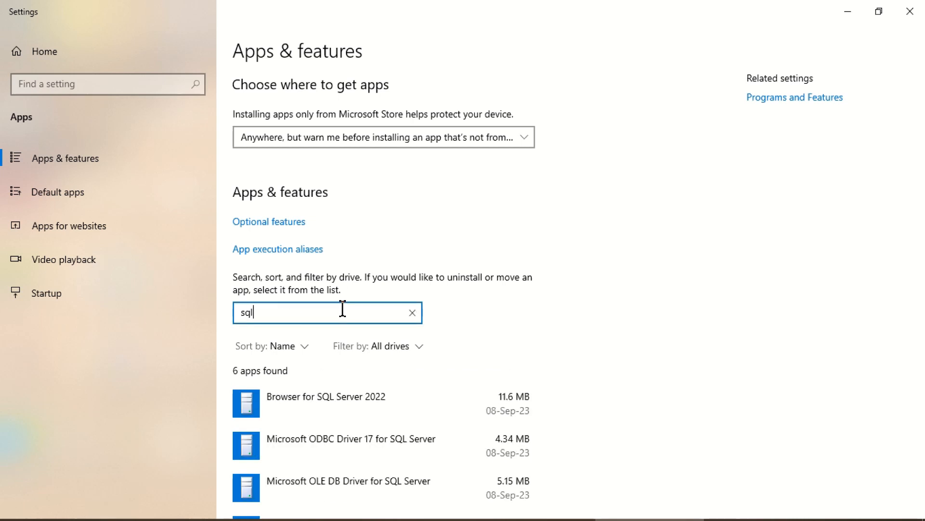
type(" server")
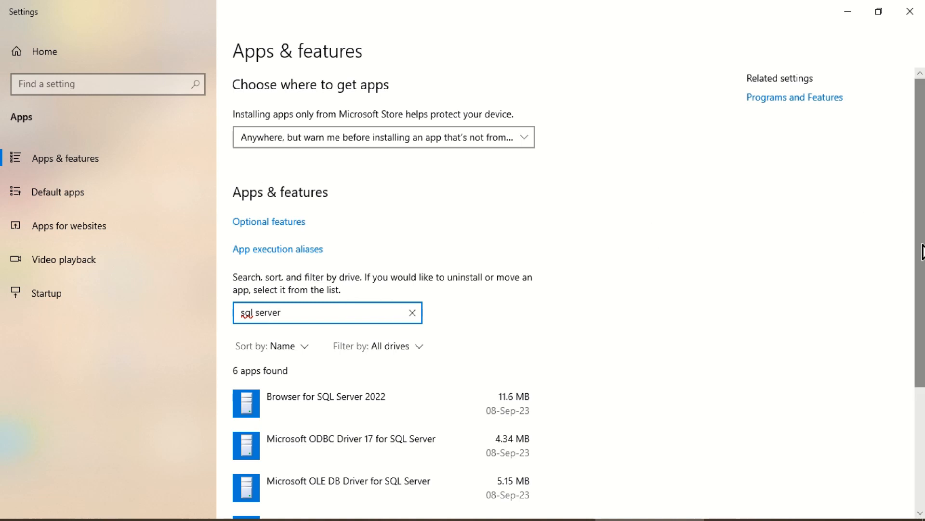
scroll(923, 270, "down", 1)
scroll(922, 293, "down", 3)
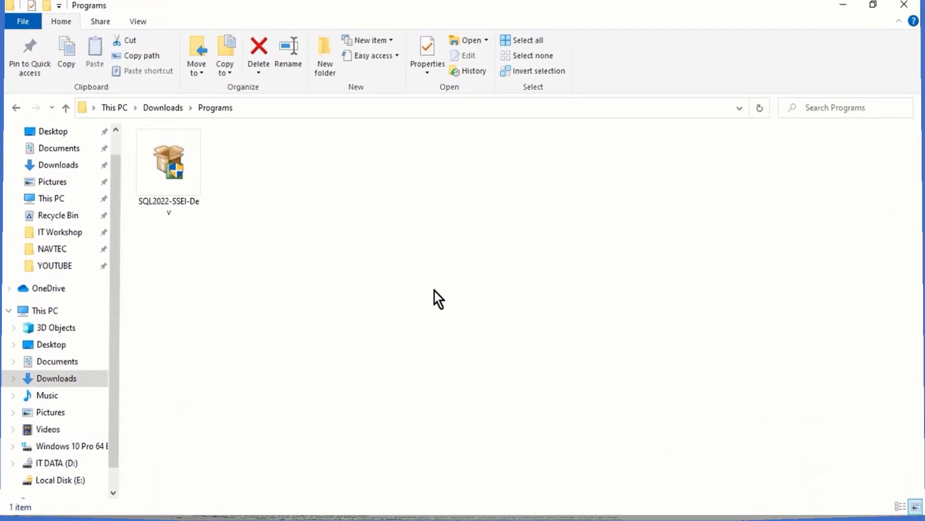
- Run the 4.09 MB SQL2022-SSEI-Dev installer from Downloads\Programs as administrator
double_click(169, 178)
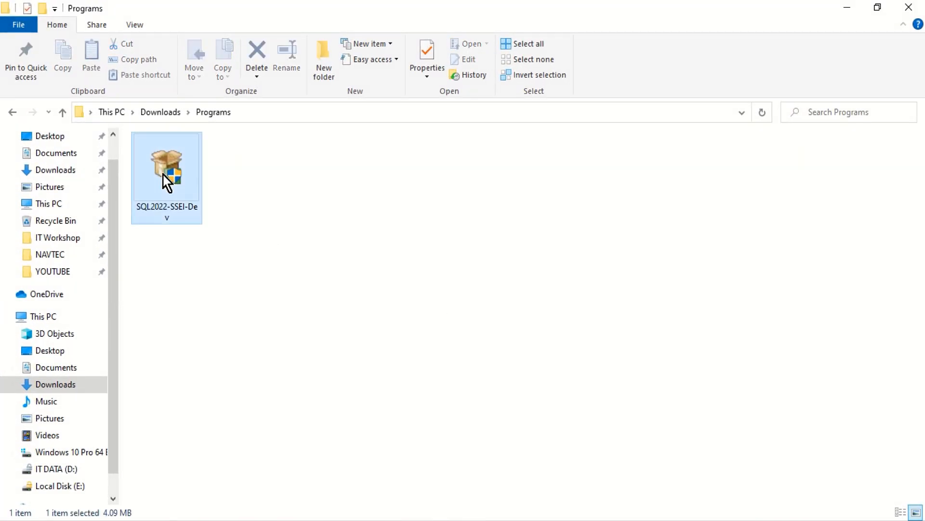
right_click(166, 171)
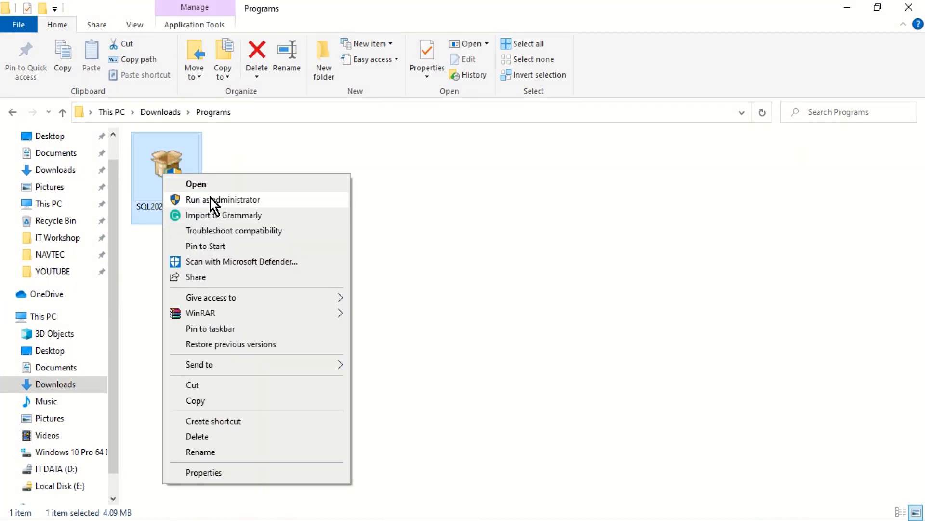
left_click(210, 199)
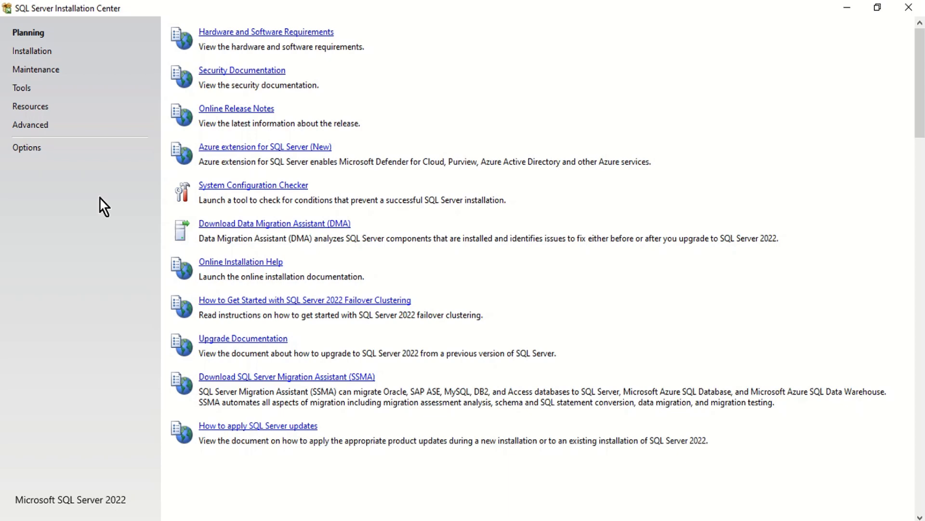
- Show the Installation page of SQL Server Installation Center
left_click(47, 54)
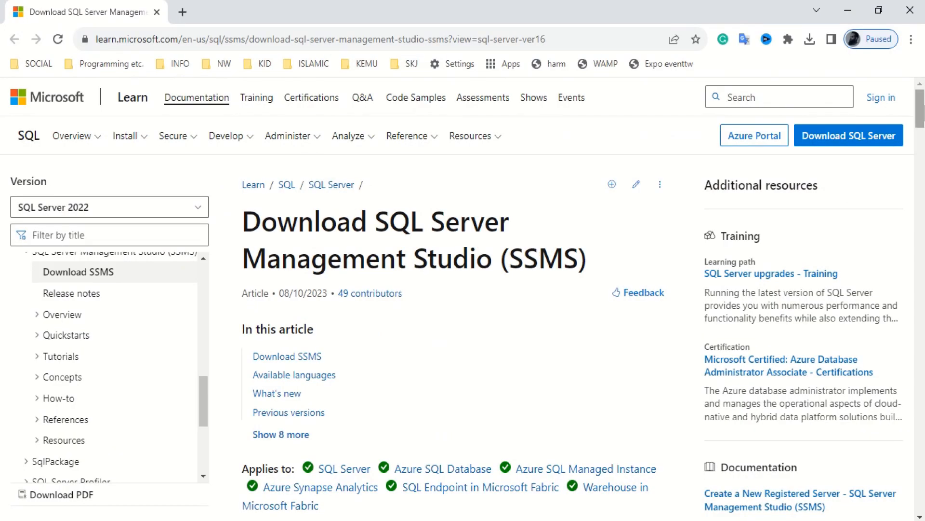
- Download SSMS 19.1 as SSMS-Setup-ENU into the Downloads\Programs folder
scroll(923, 116, "down", 1)
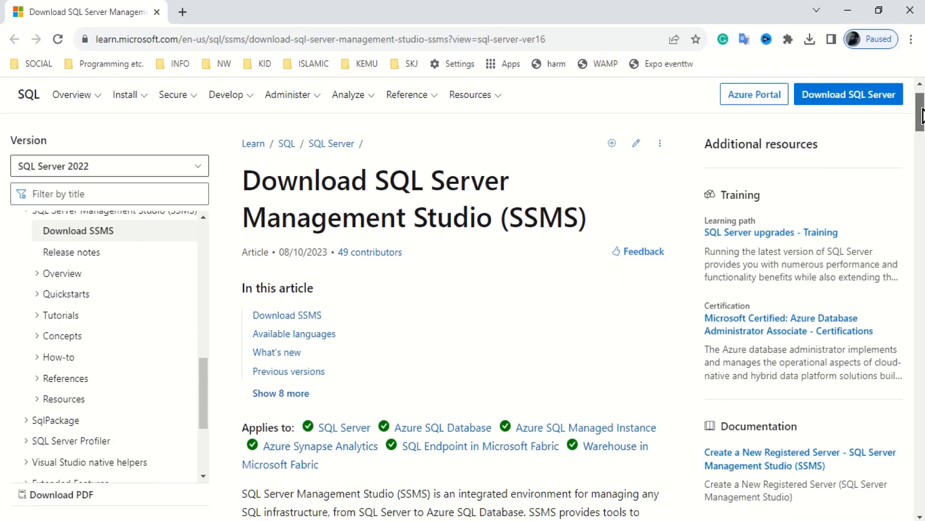
left_click_drag(922, 116, 922, 126)
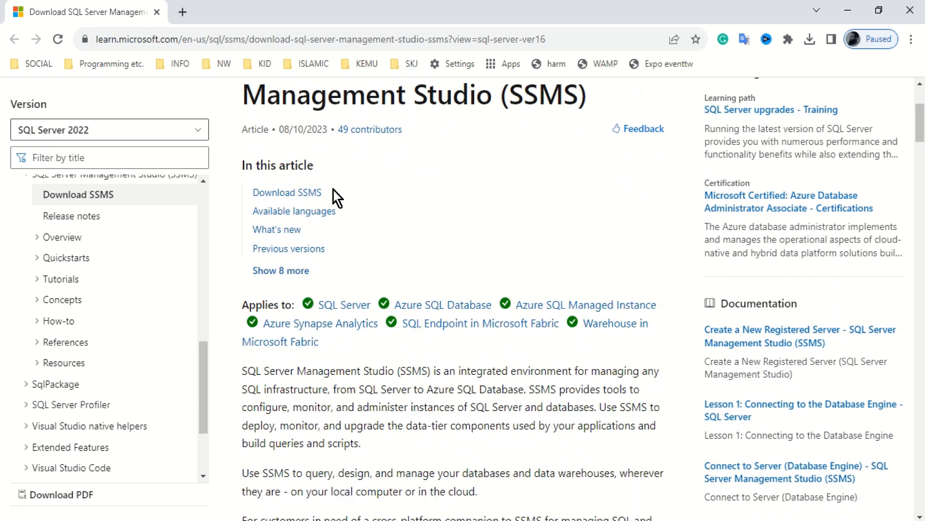
left_click(310, 193)
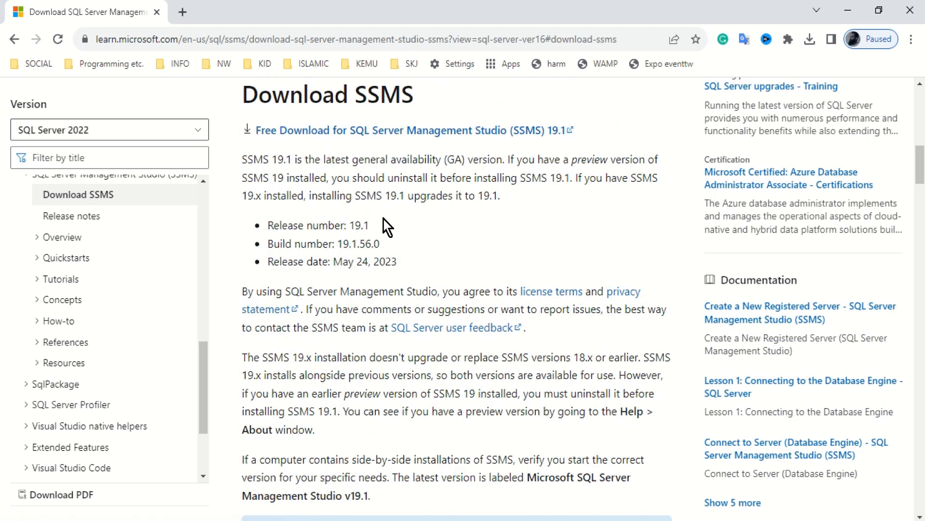
left_click(407, 139)
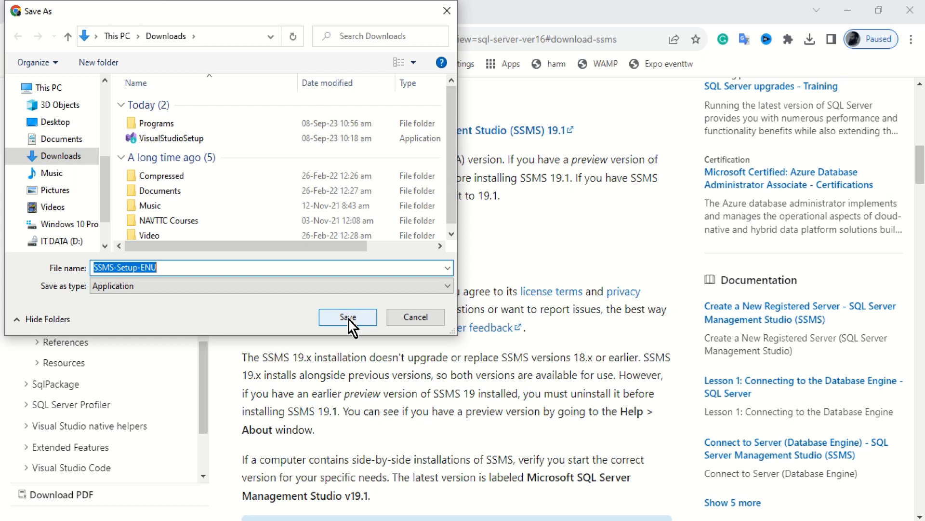
double_click(176, 124)
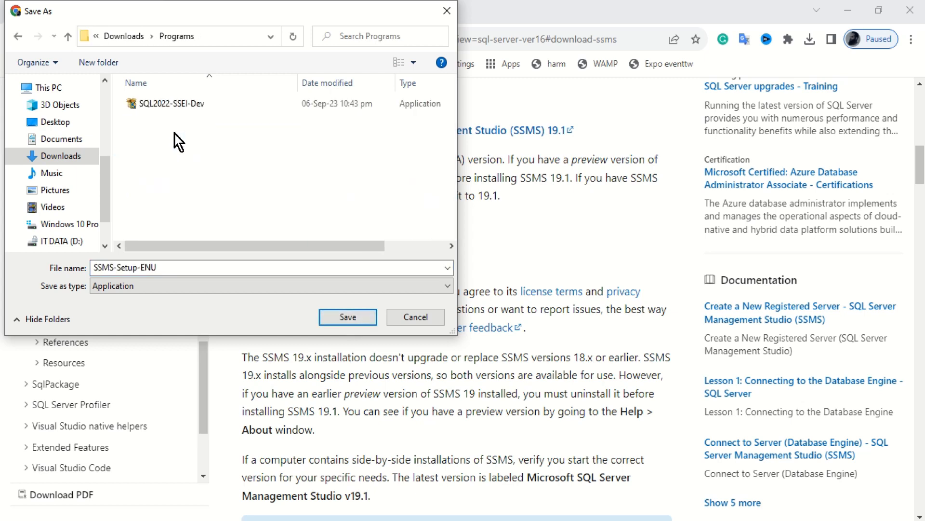
left_click(346, 324)
- Launch SSMS-Setup-ENU.exe from Chrome's recent downloads
scroll(388, 456, "up", 5)
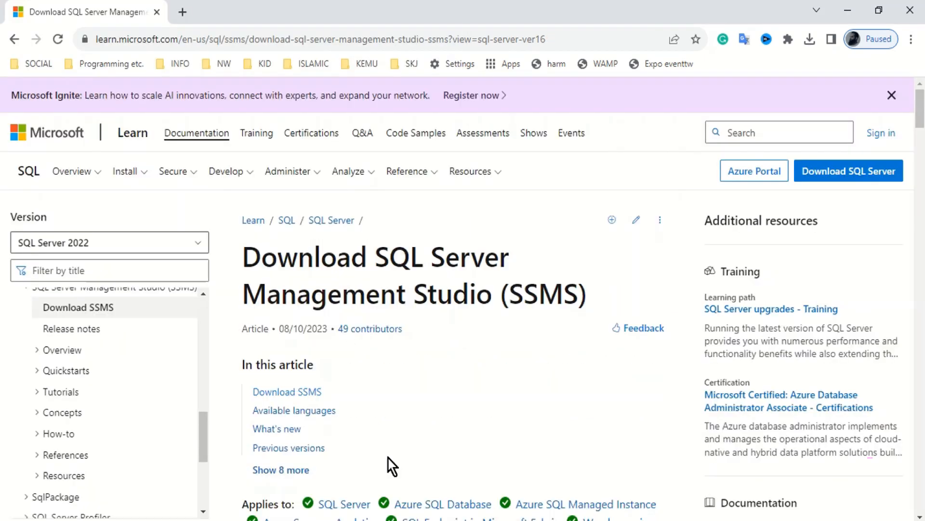
left_click(808, 44)
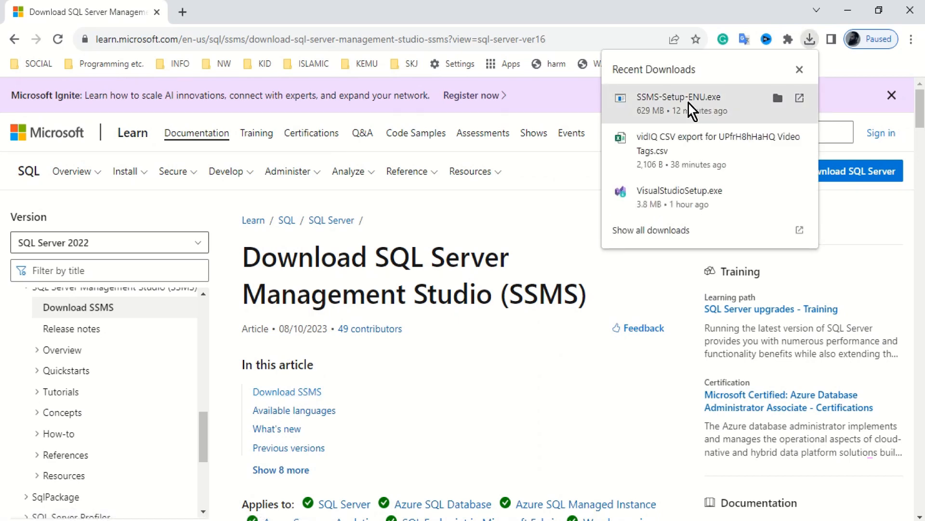
left_click(689, 103)
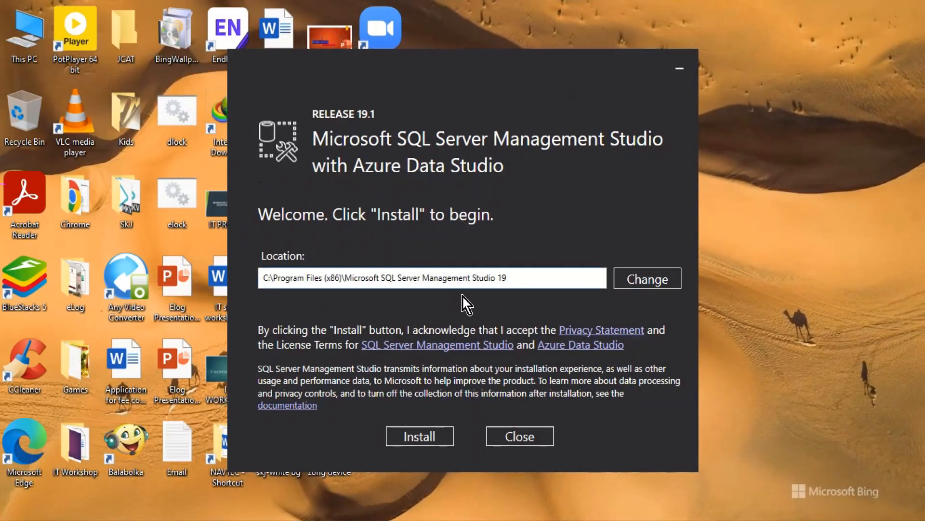
- Install SSMS 19.1 to the default location and close the completed setup
left_click(429, 438)
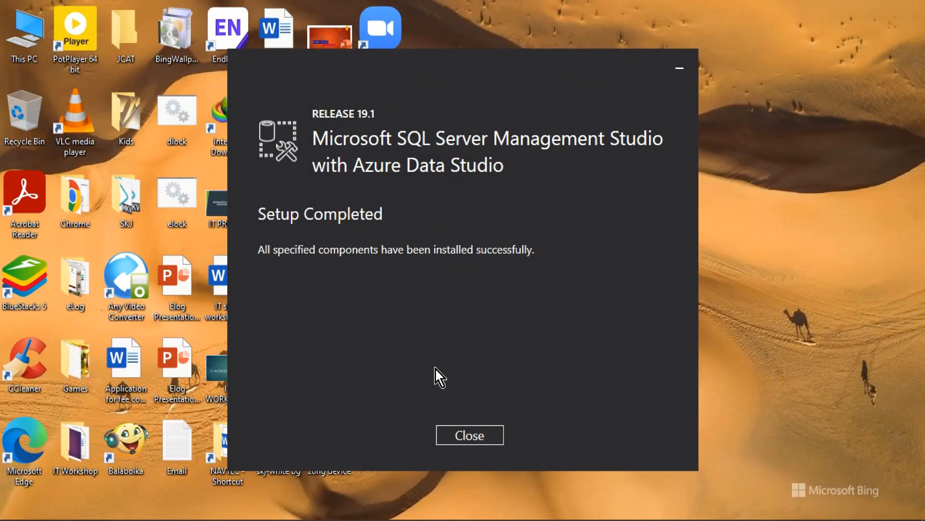
left_click(465, 436)
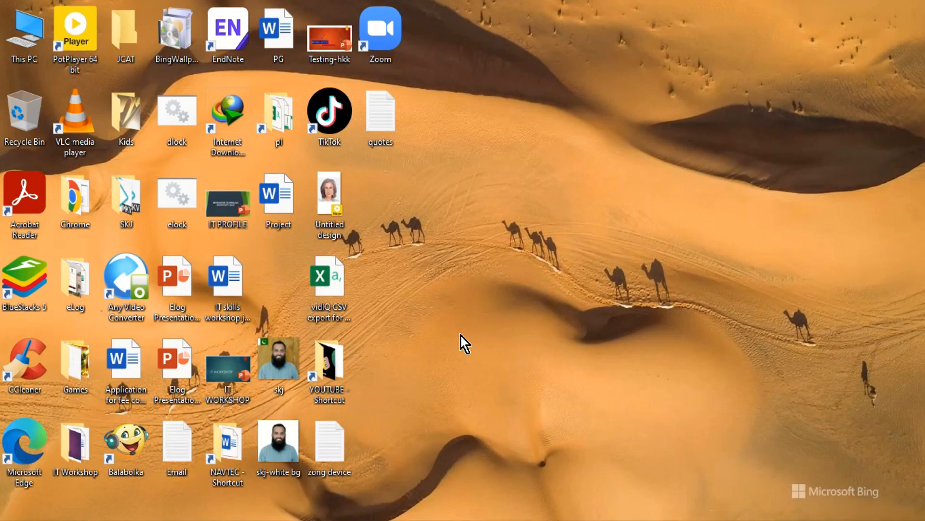
- Search 'sql' in the Start menu and launch SQL Server Management Studio 19
key("super")
type("s")
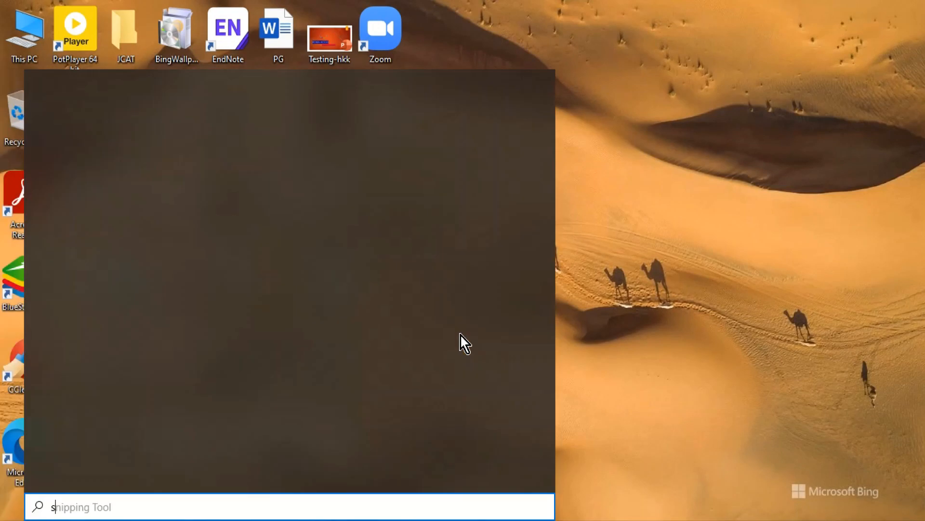
type("ql")
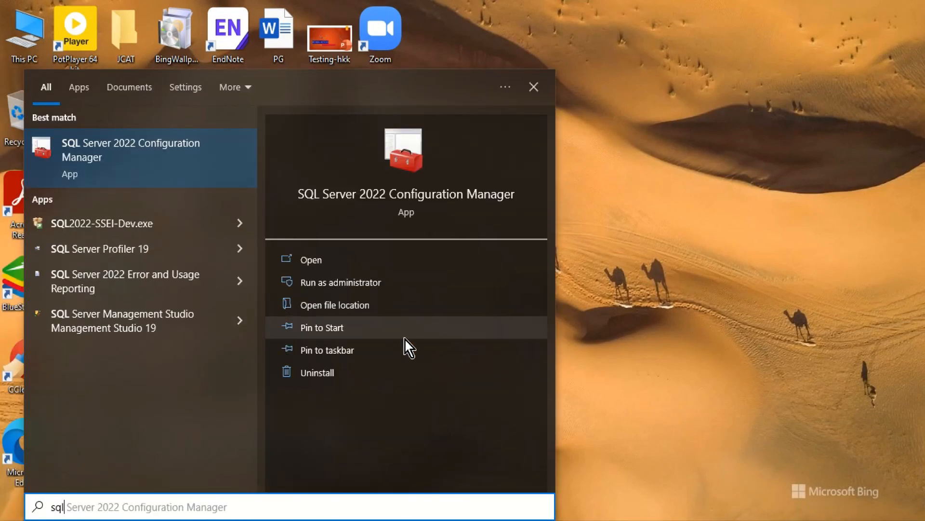
left_click(144, 325)
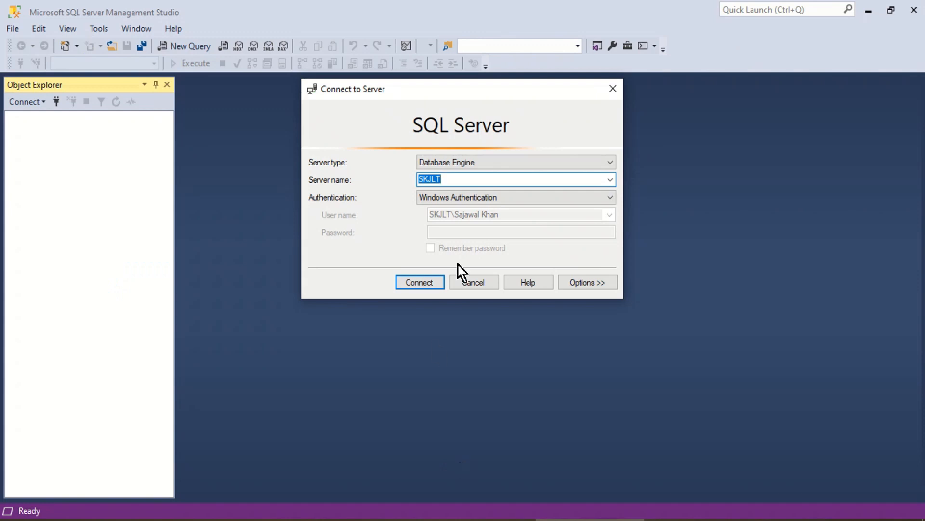
- Keep Database Engine as server type and the local server as target
left_click(611, 166)
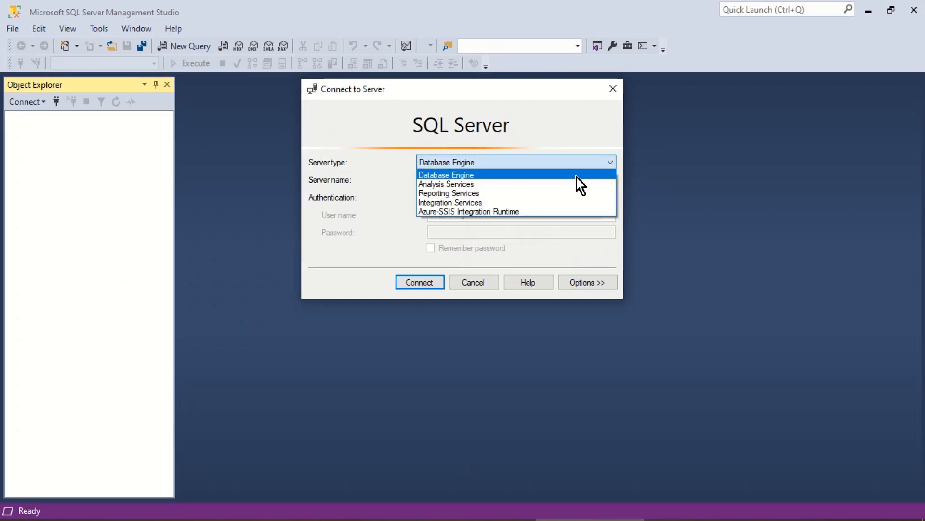
left_click(577, 178)
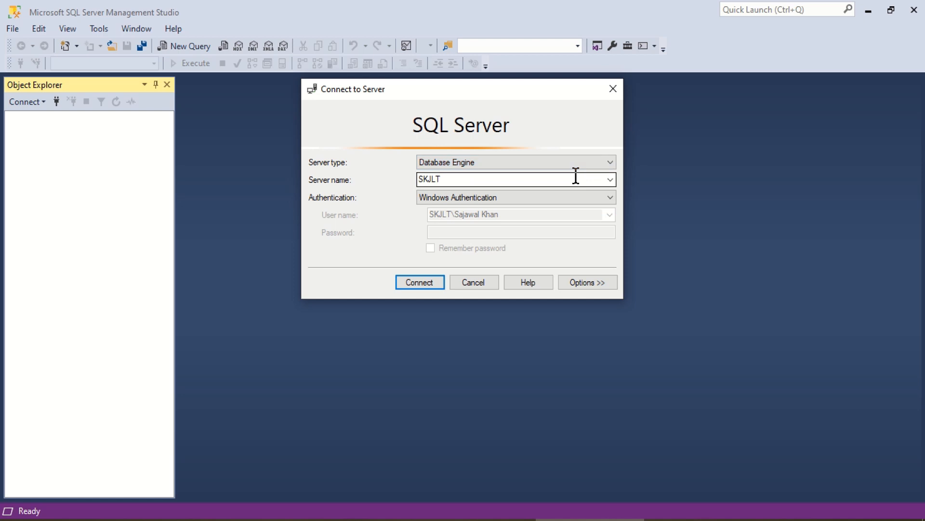
left_click(610, 181)
left_click(610, 180)
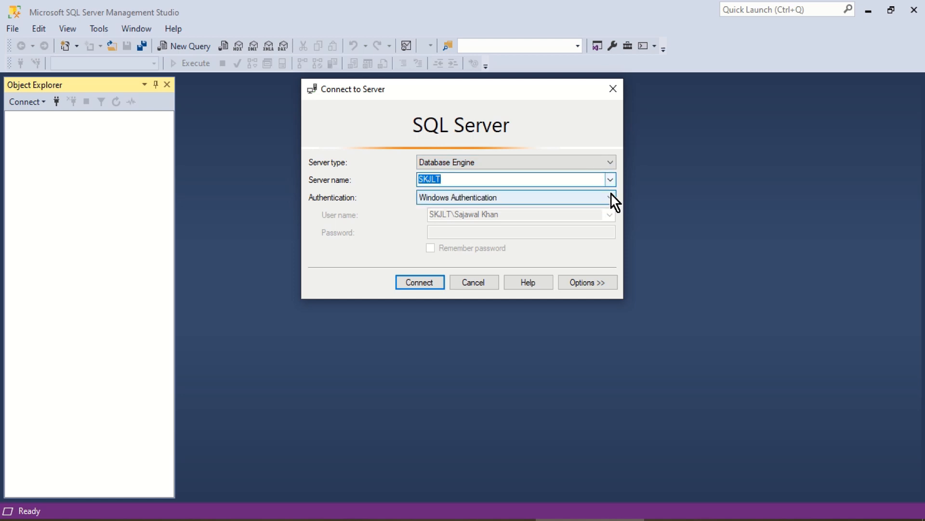
- Connect with SQL Server Authentication as sa, entering and remembering the password
left_click(611, 195)
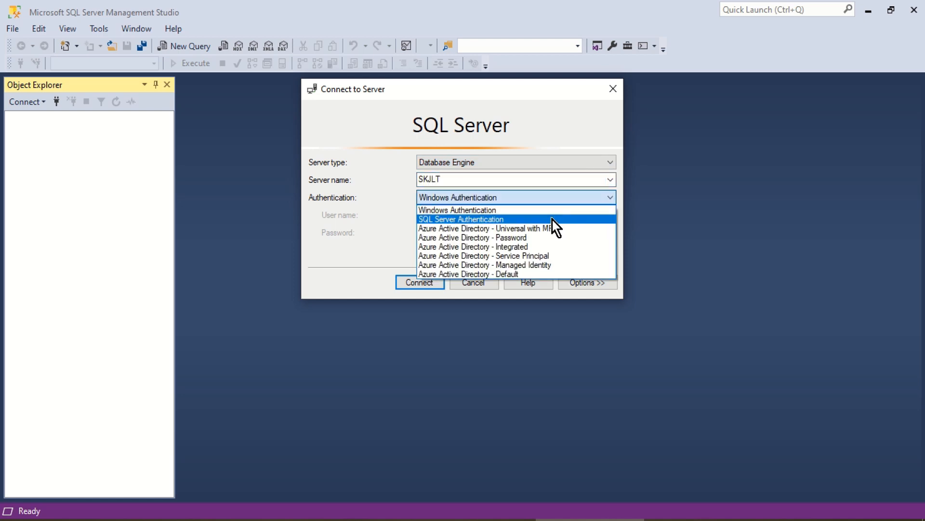
left_click(553, 220)
left_click(520, 215)
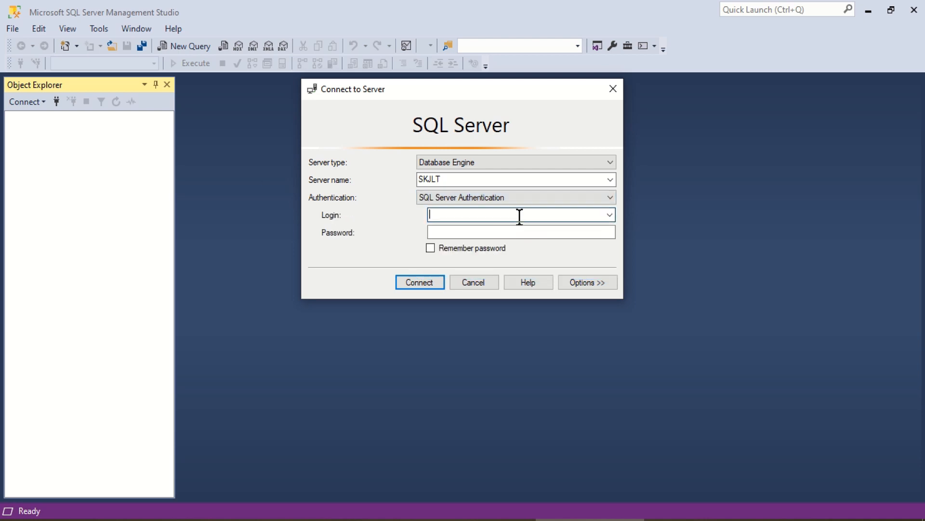
type("sa")
key("Tab")
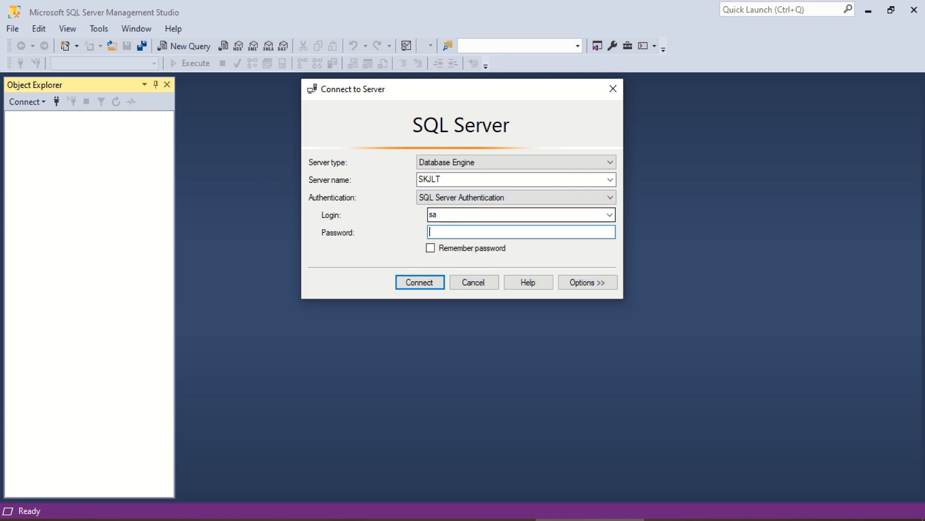
type("********")
left_click(451, 251)
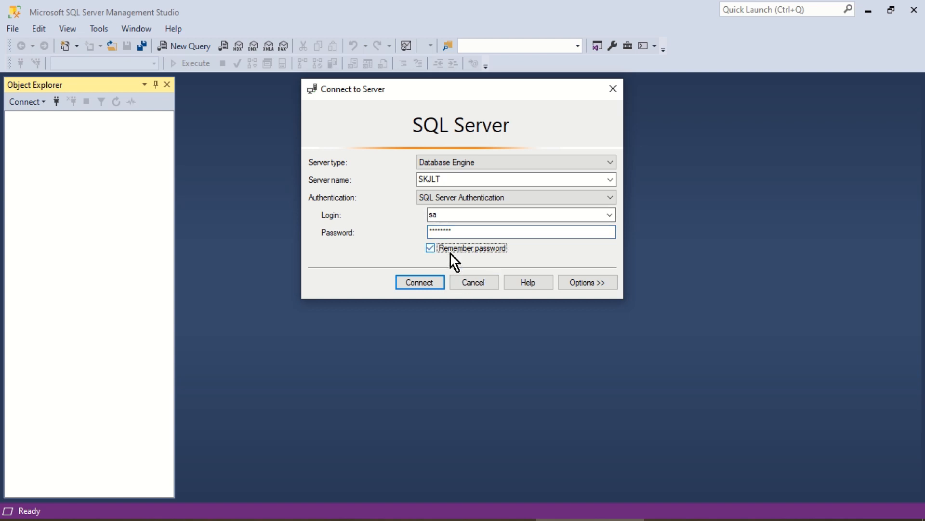
left_click(428, 278)
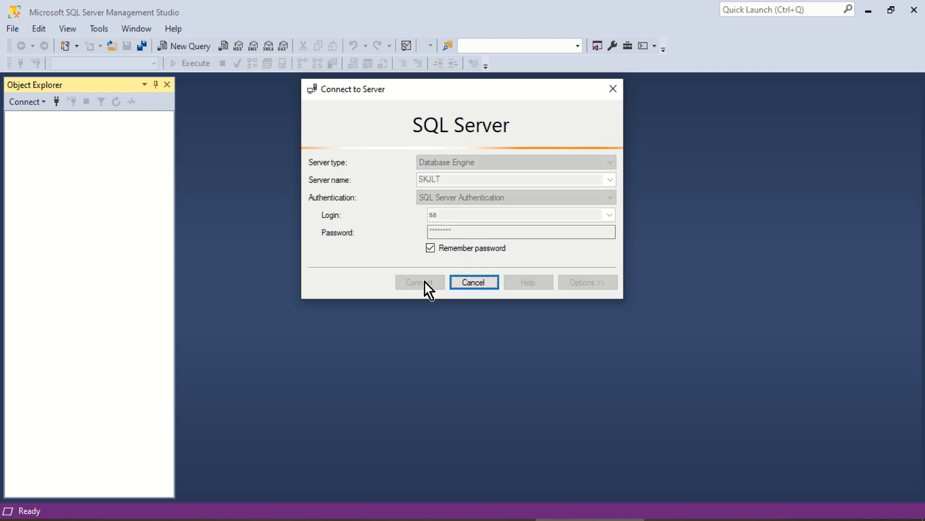